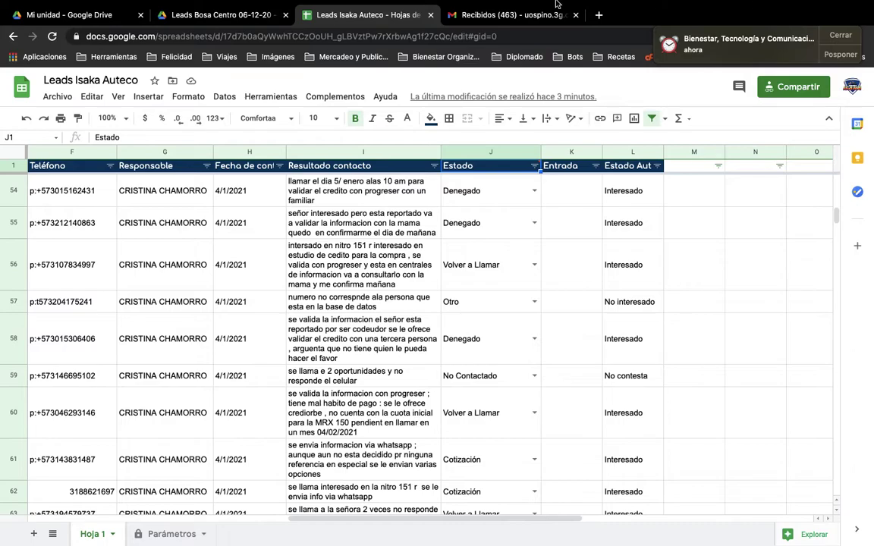
Step: Open the Parámetros sheet and examine the summary table's Auteco and Isaka rows
{"action": "mouse_move", "coordinate": [694, 3]}
{"action": "left_click", "coordinate": [157, 190]}
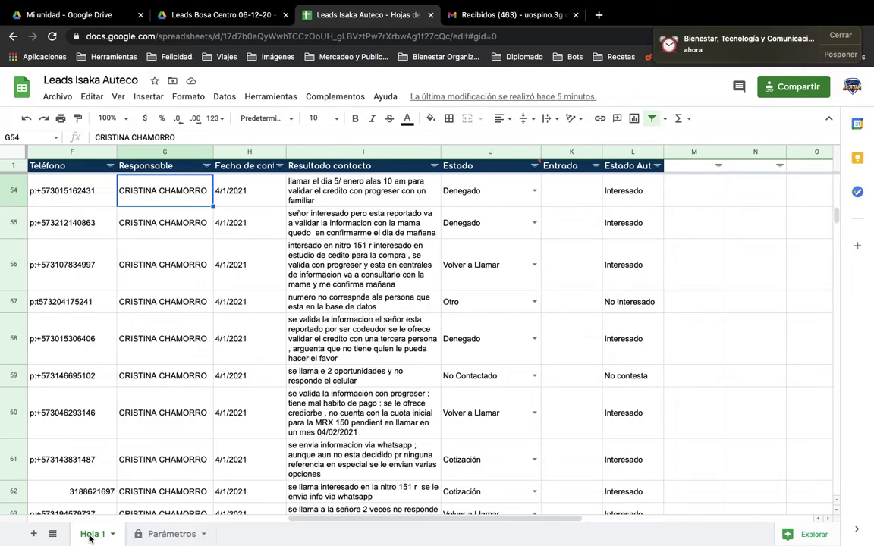
{"action": "left_click", "coordinate": [160, 537]}
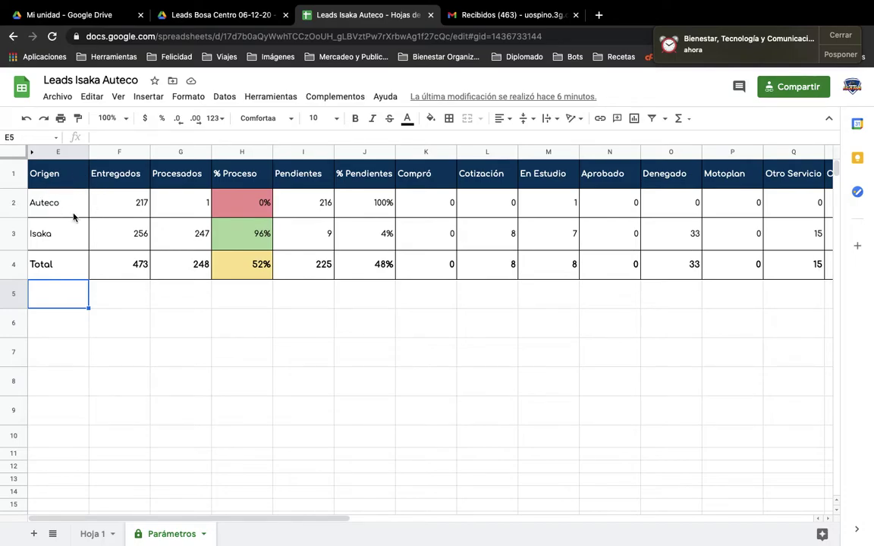
{"action": "left_click", "coordinate": [6, 206]}
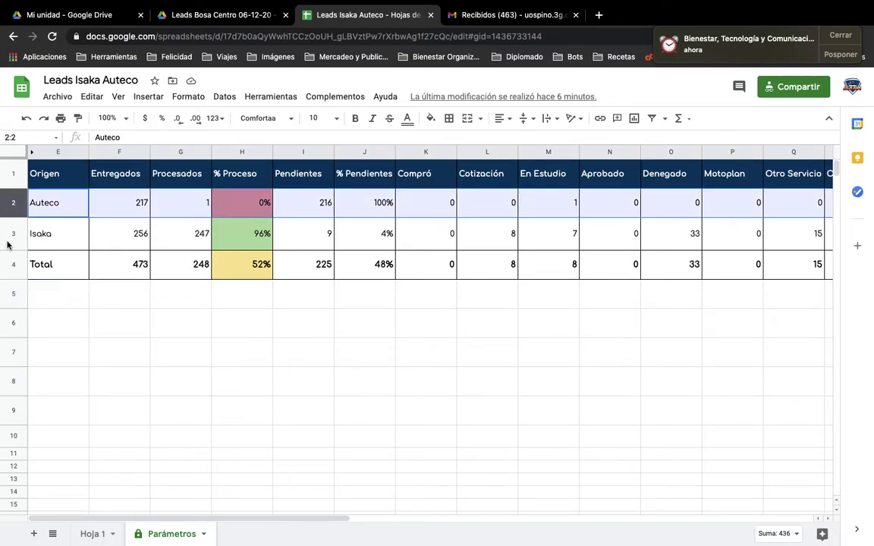
{"action": "left_click", "coordinate": [40, 164]}
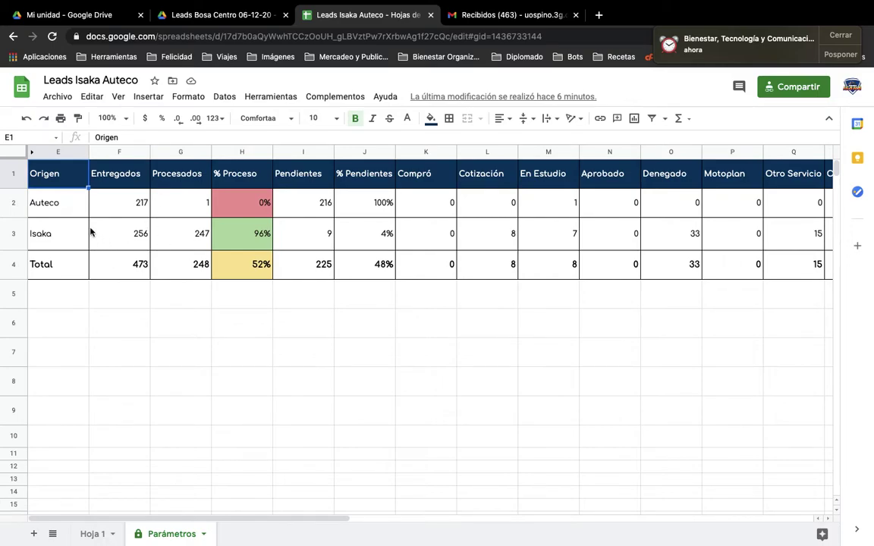
{"action": "left_click", "coordinate": [75, 206]}
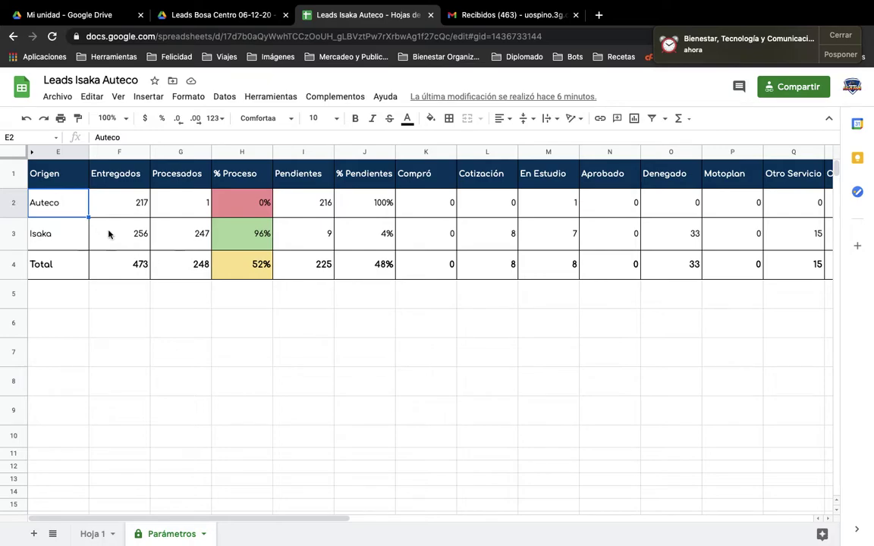
{"action": "left_click", "coordinate": [83, 248]}
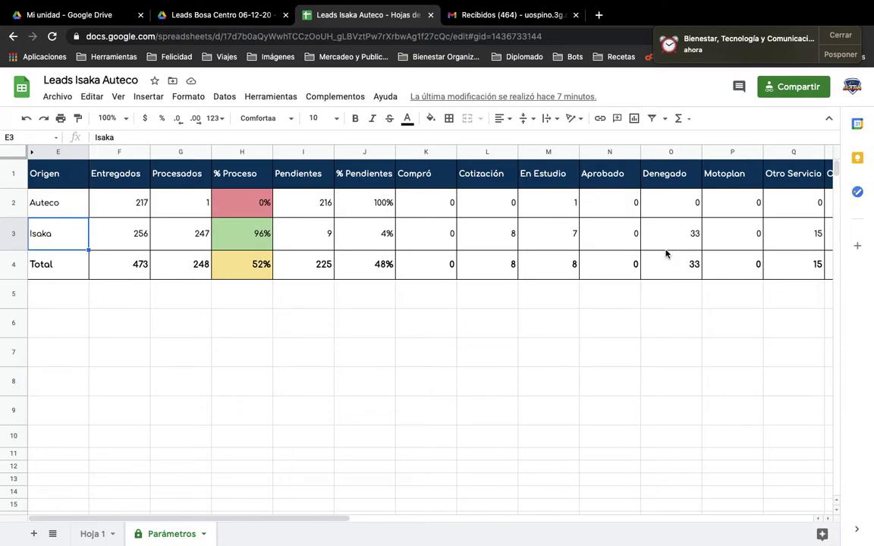
Step: Go through the Origen column from its header across Auteco and Isaka to the Total row
{"action": "key", "text": "Up"}
{"action": "key", "text": "Up"}
{"action": "key", "text": "Down"}
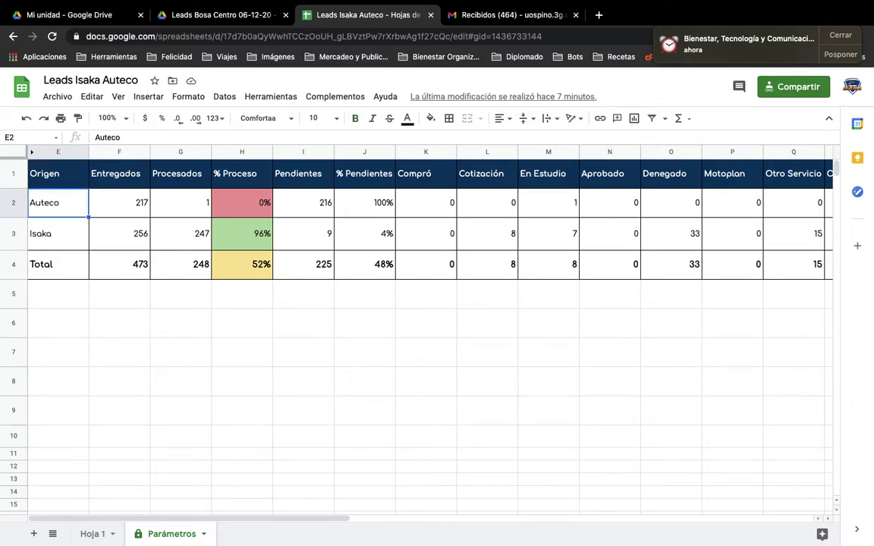
{"action": "key", "text": "Up"}
{"action": "key", "text": "Down"}
{"action": "left_click", "coordinate": [57, 234]}
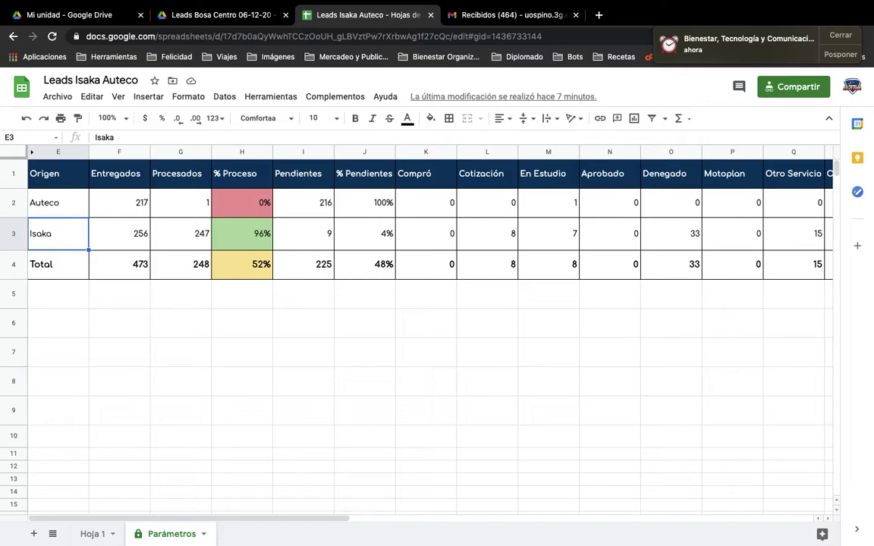
{"action": "left_click", "coordinate": [58, 264]}
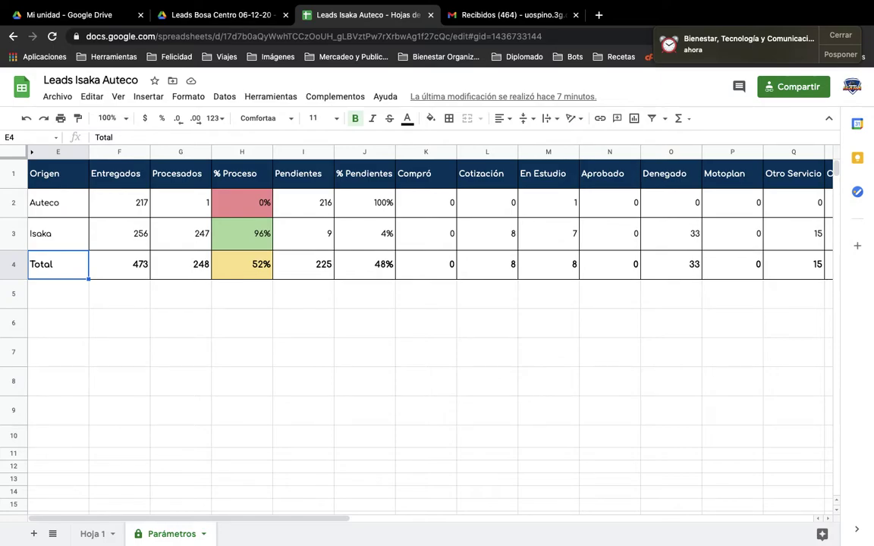
{"action": "left_click", "coordinate": [58, 174]}
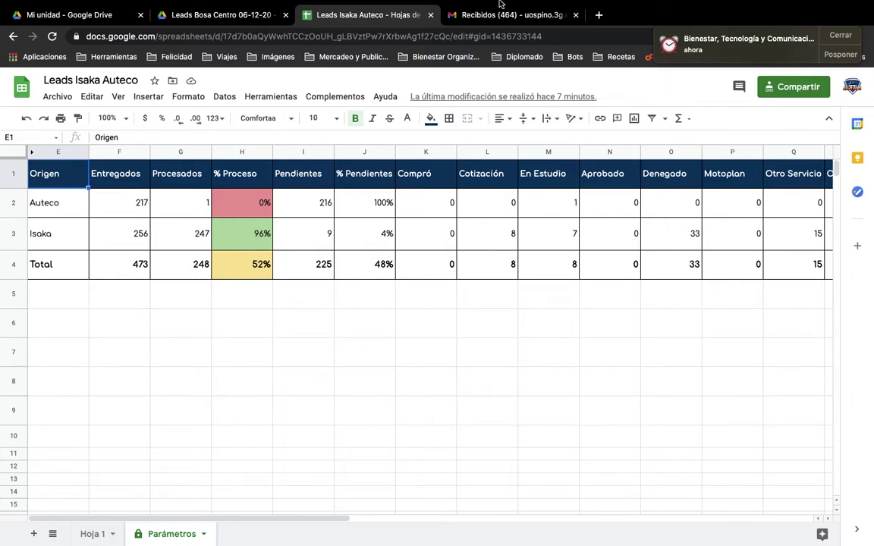
Step: Examine the Entregados column's formulas for Auteco, Isaka and Total
{"action": "mouse_move", "coordinate": [485, 4]}
{"action": "left_click", "coordinate": [108, 174]}
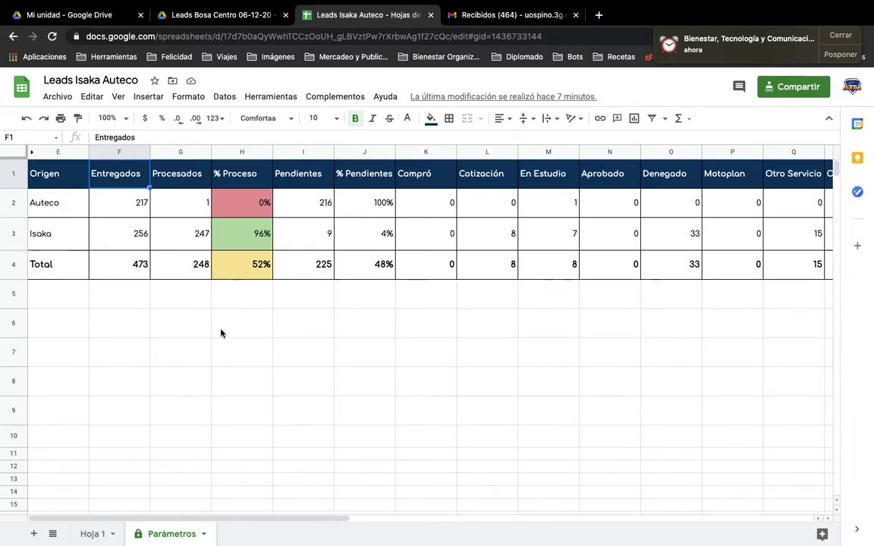
{"action": "left_click", "coordinate": [144, 199]}
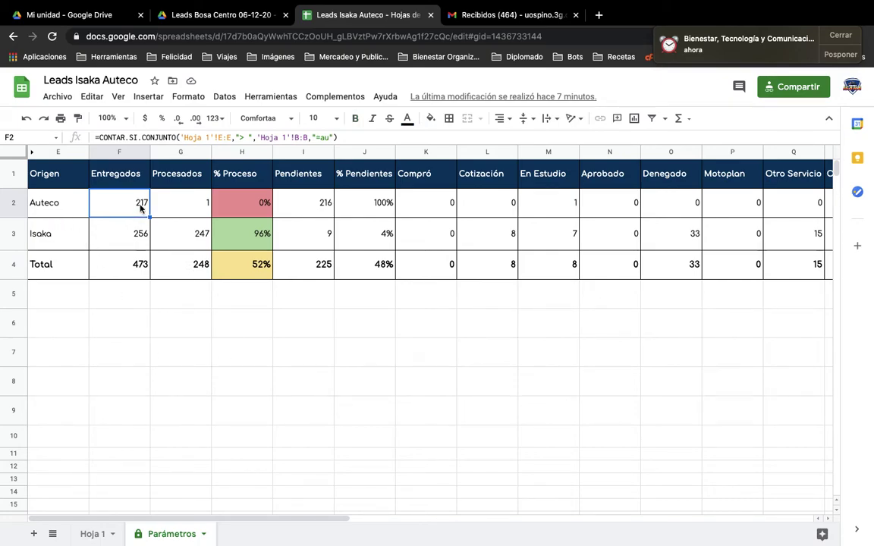
{"action": "left_click", "coordinate": [69, 228]}
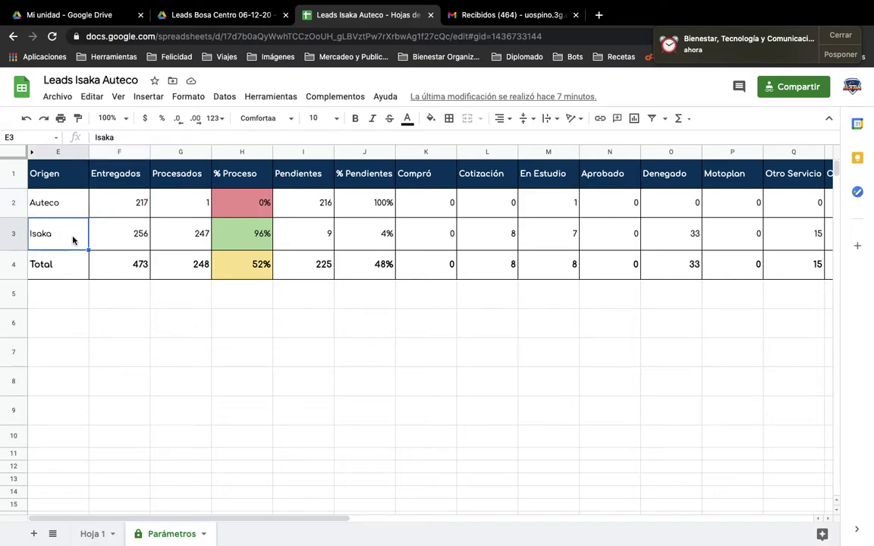
{"action": "left_click", "coordinate": [137, 229]}
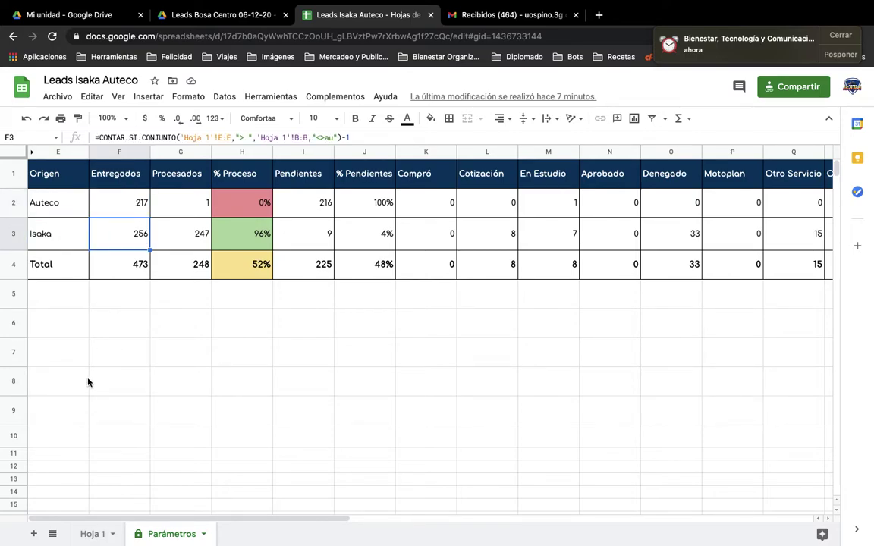
{"action": "left_click", "coordinate": [49, 262]}
{"action": "left_click", "coordinate": [127, 270]}
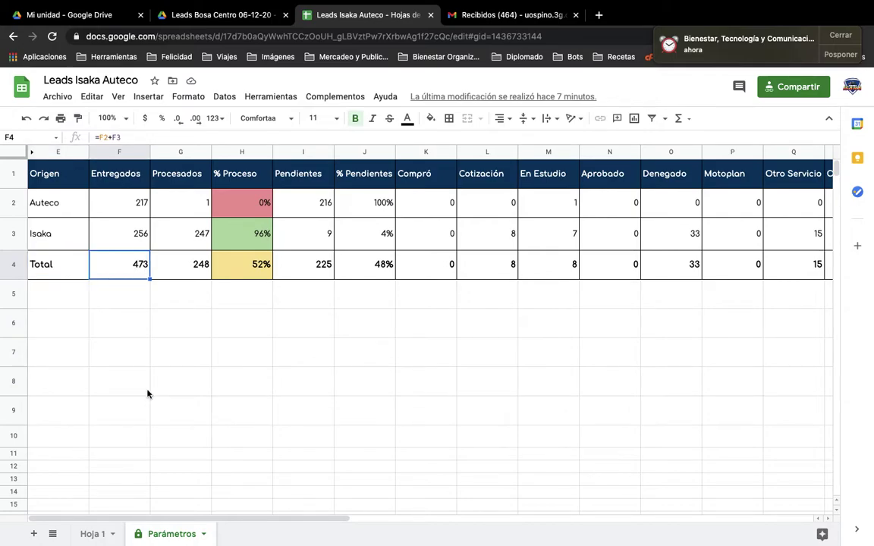
Step: Check what the Procesados column counts by looking through the Estado entries of the leads in Hoja 1
{"action": "left_click", "coordinate": [181, 175]}
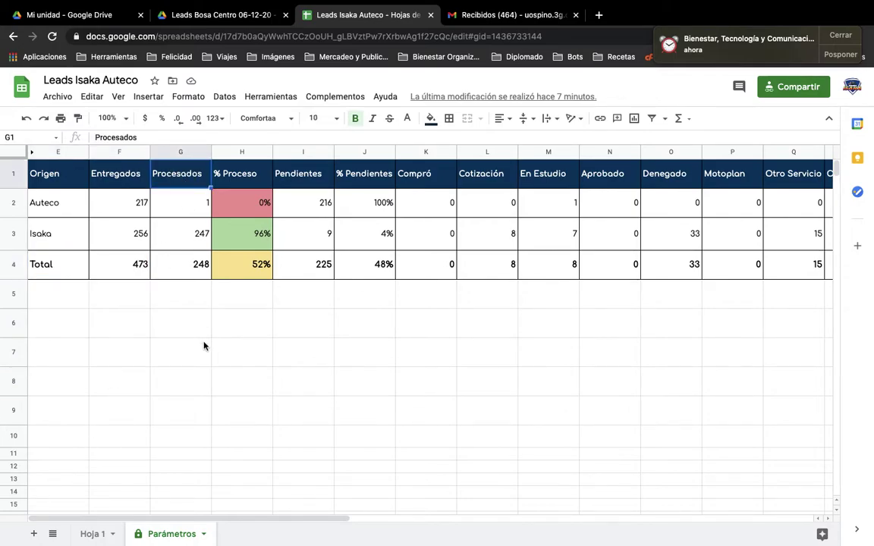
{"action": "left_click", "coordinate": [182, 152]}
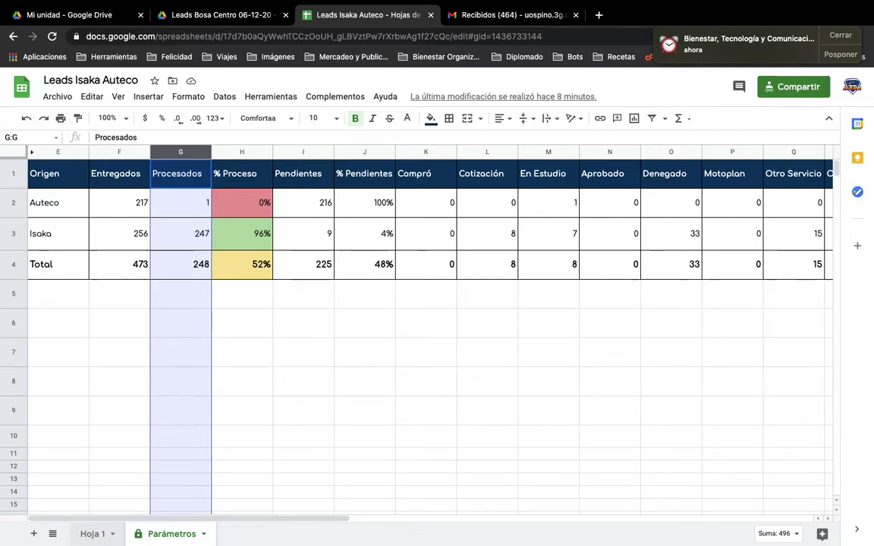
{"action": "left_click", "coordinate": [92, 534]}
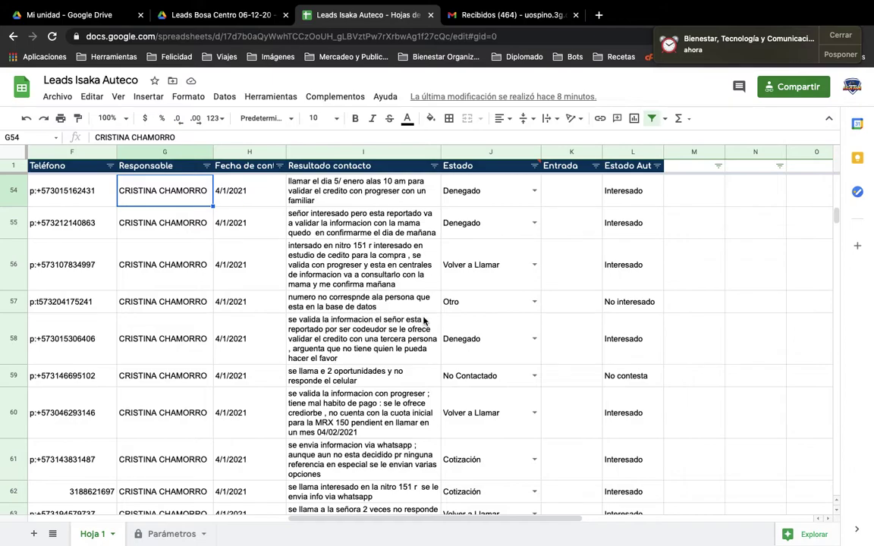
{"action": "mouse_move", "coordinate": [517, 160]}
{"action": "scroll", "coordinate": [532, 285], "scroll_direction": "up", "scroll_amount": 10}
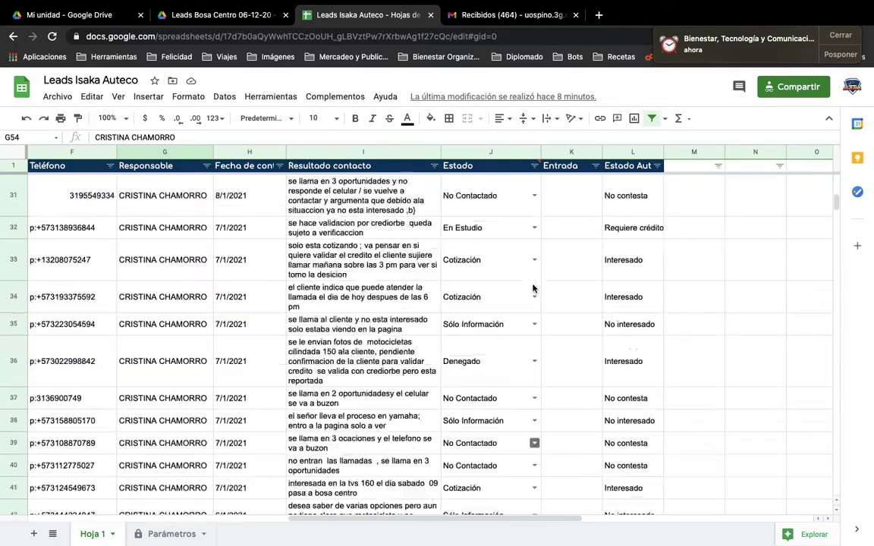
{"action": "scroll", "coordinate": [532, 288], "scroll_direction": "up", "scroll_amount": 10}
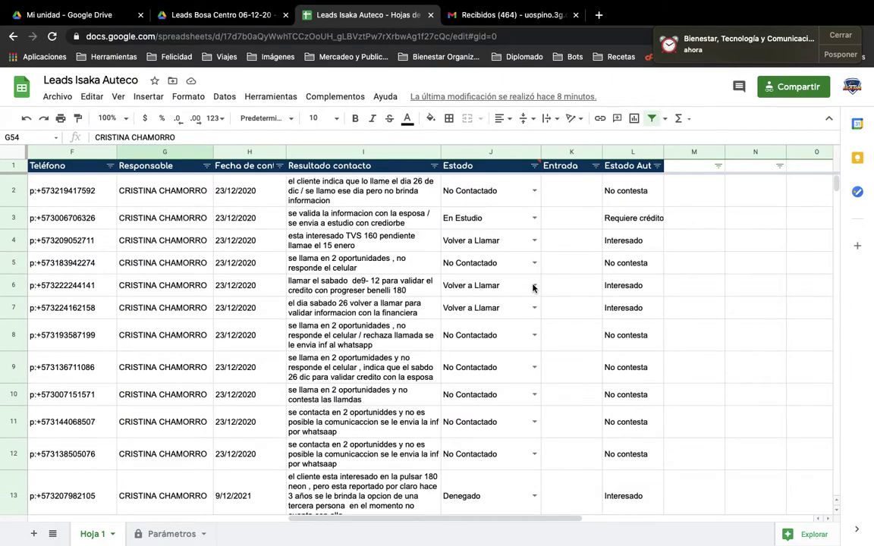
{"action": "scroll", "coordinate": [532, 286], "scroll_direction": "down", "scroll_amount": 20}
{"action": "scroll", "coordinate": [532, 287], "scroll_direction": "up", "scroll_amount": 20}
{"action": "scroll", "coordinate": [532, 286], "scroll_direction": "up", "scroll_amount": 12}
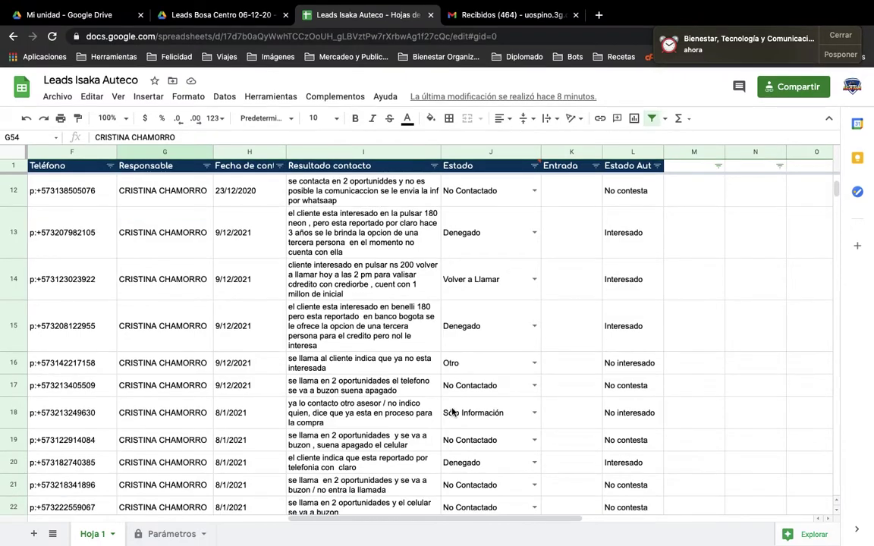
Step: Return to the Parámetros sheet and inspect Auteco's Entregados, Procesados and % Proceso formulas
{"action": "left_click", "coordinate": [162, 539]}
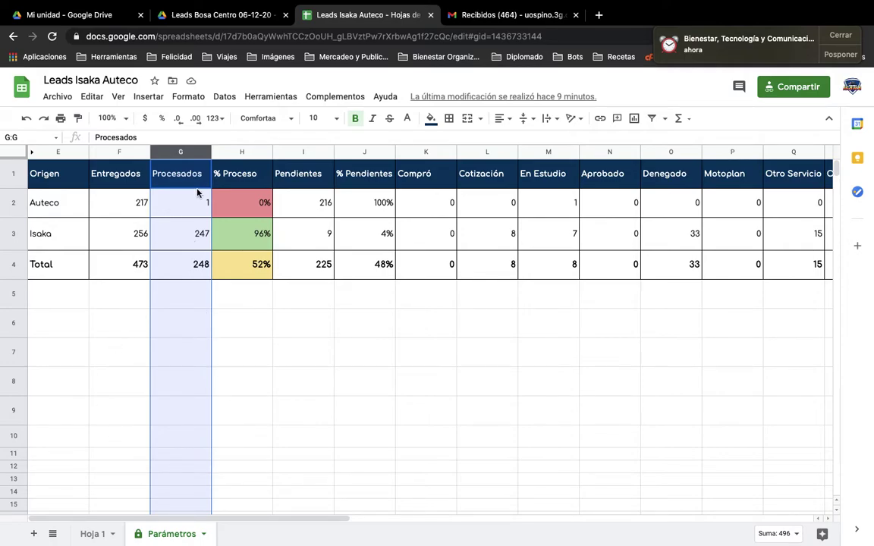
{"action": "left_click", "coordinate": [129, 204]}
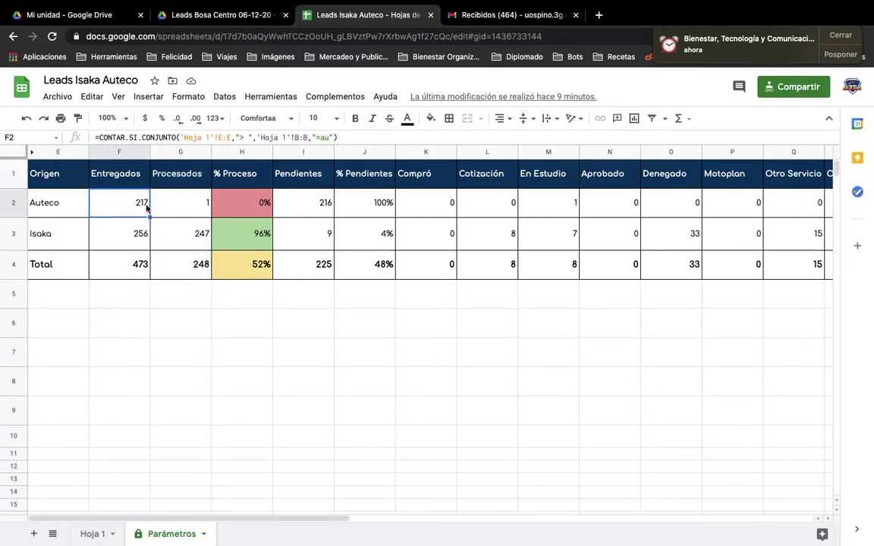
{"action": "left_click", "coordinate": [53, 209]}
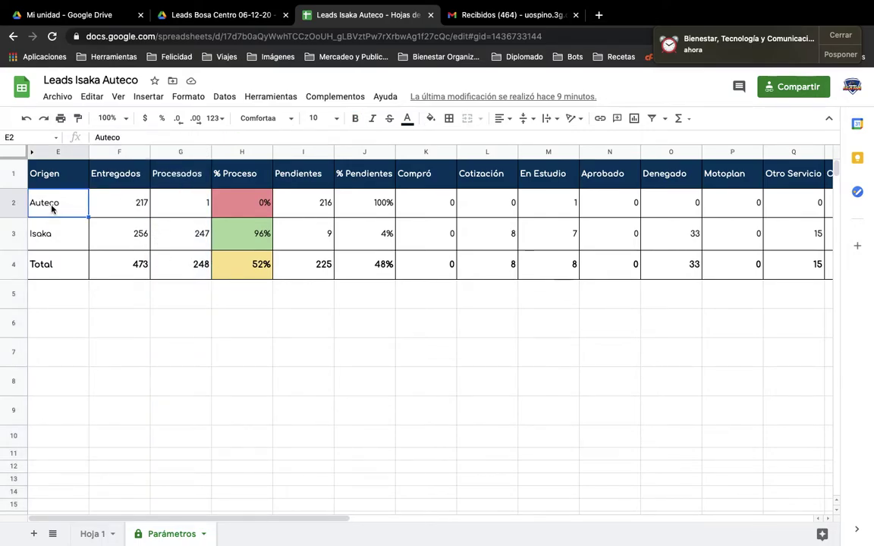
{"action": "left_click", "coordinate": [219, 205]}
{"action": "left_click", "coordinate": [196, 203]}
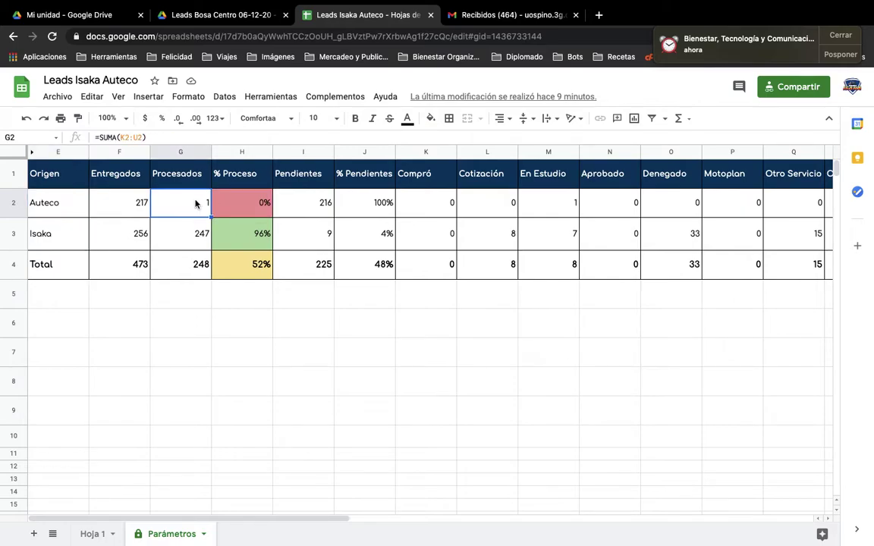
{"action": "left_click", "coordinate": [228, 193]}
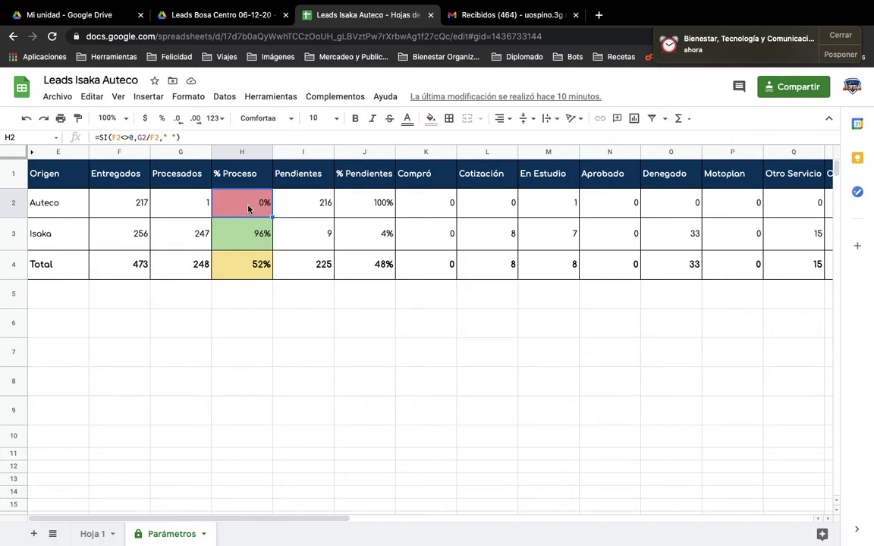
Step: Inspect Isaka's Entregados, Procesados and % Proceso formulas, and dismiss the reminder notification
{"action": "left_click", "coordinate": [119, 224]}
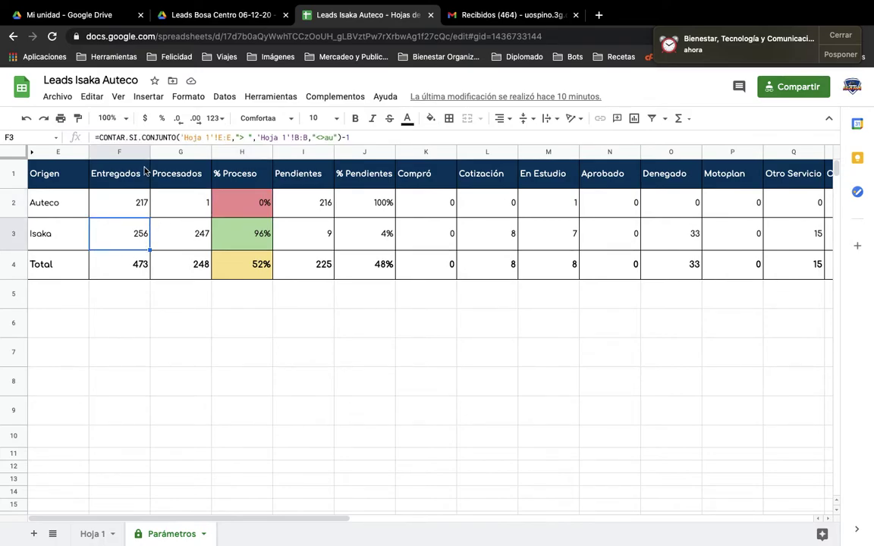
{"action": "left_click", "coordinate": [67, 236]}
{"action": "left_click", "coordinate": [189, 243]}
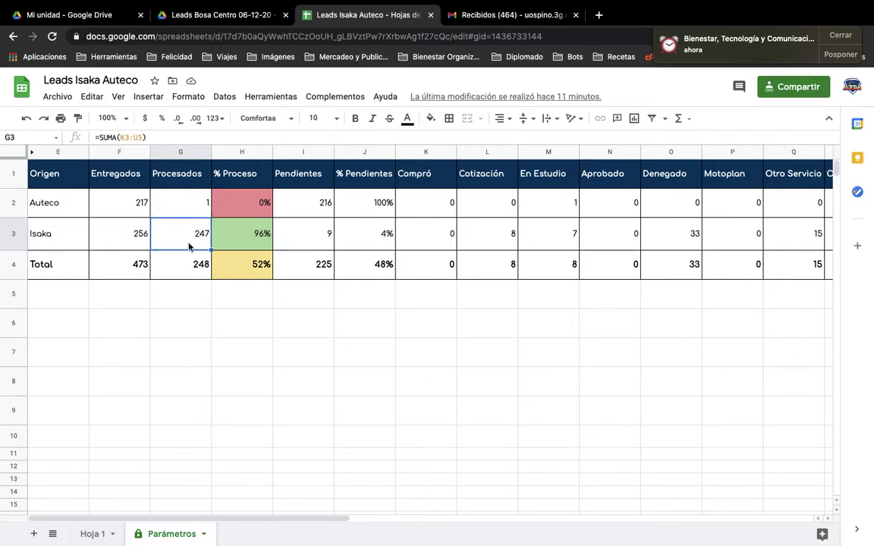
{"action": "left_click", "coordinate": [250, 242]}
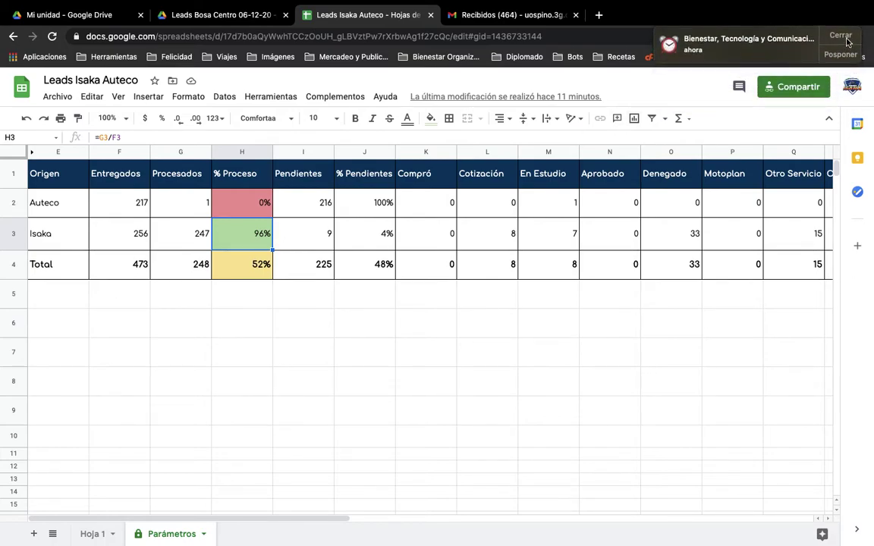
{"action": "left_click", "coordinate": [840, 35]}
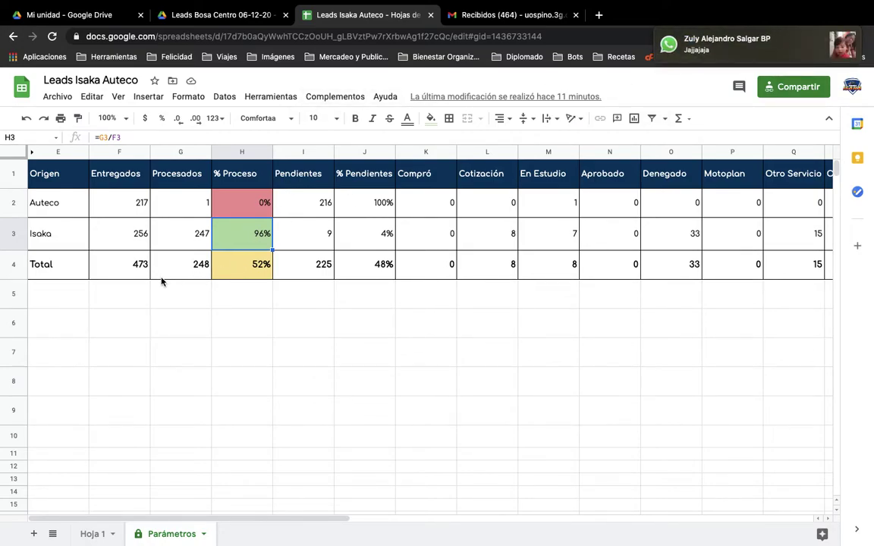
Step: Inspect the Total row's formulas for Entregados and Procesados
{"action": "left_click", "coordinate": [131, 273]}
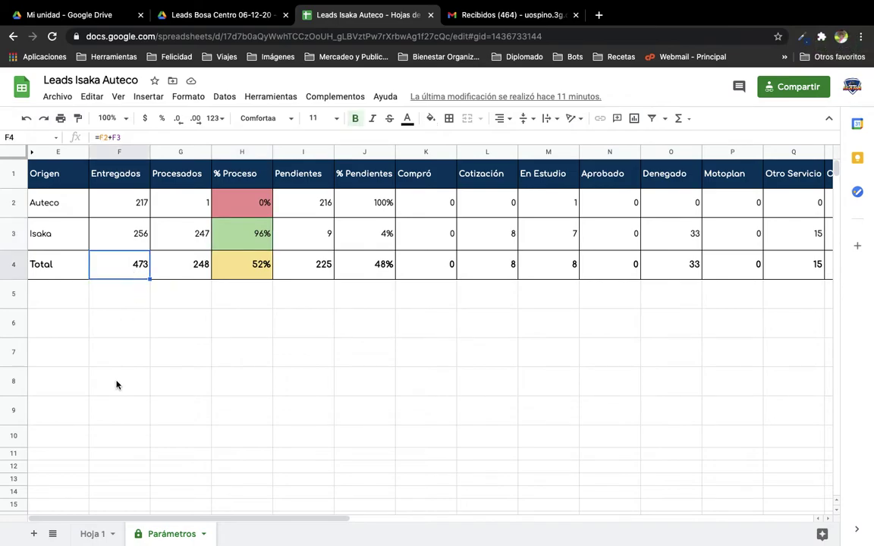
{"action": "mouse_move", "coordinate": [698, 40]}
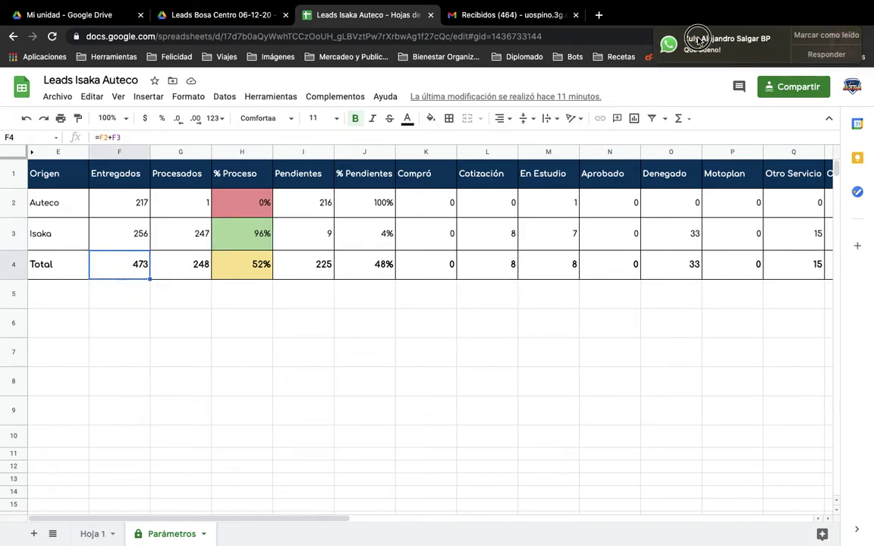
{"action": "left_click", "coordinate": [196, 267]}
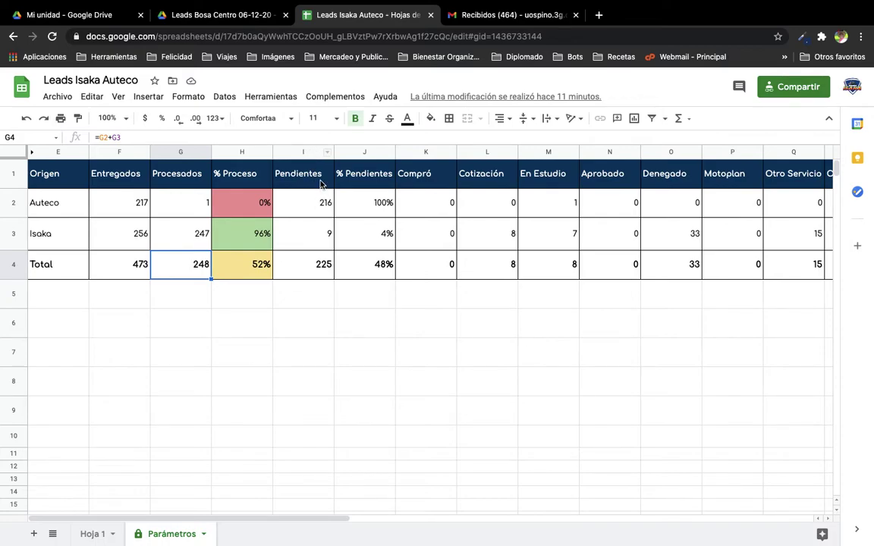
Step: Inspect the Pendientes formulas for Total, Isaka and Auteco
{"action": "left_click", "coordinate": [323, 271]}
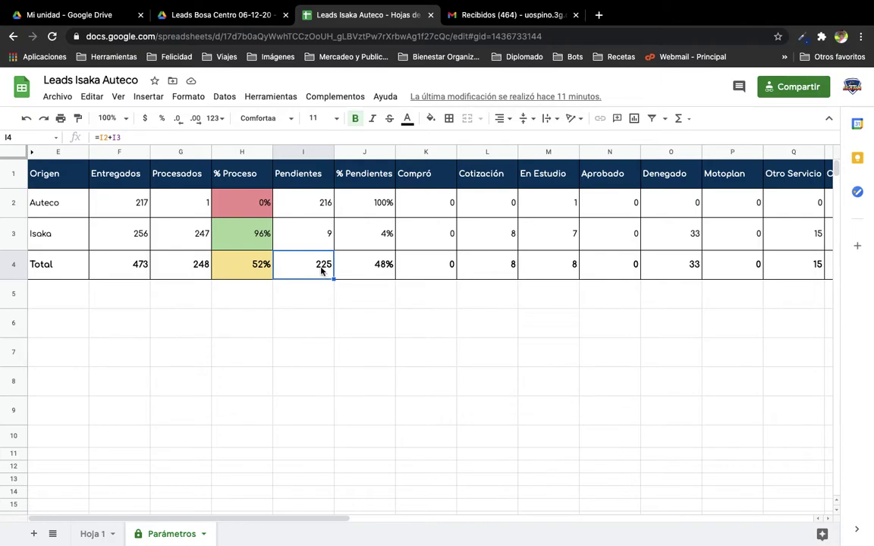
{"action": "left_click", "coordinate": [321, 242]}
{"action": "left_click", "coordinate": [321, 210]}
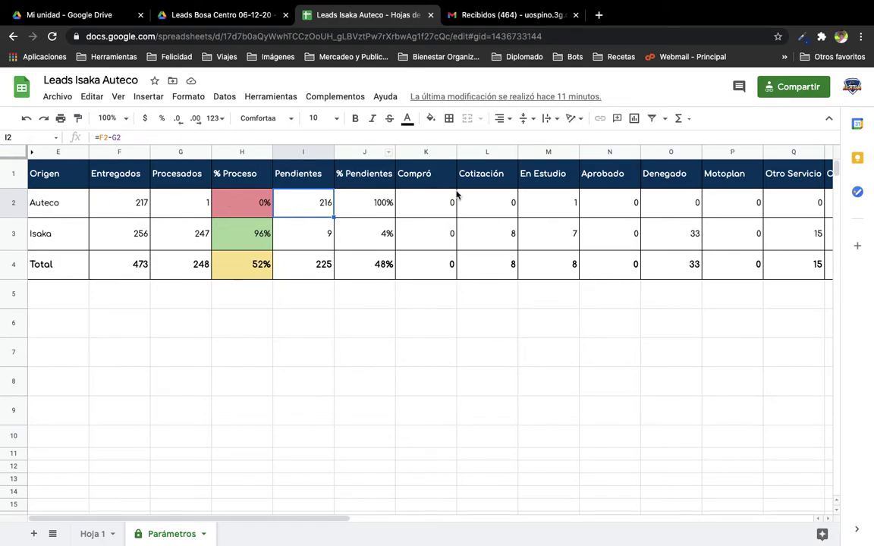
Step: Review the status column headings in row 1, from Compró through to the last status column
{"action": "left_click", "coordinate": [430, 174]}
{"action": "mouse_move", "coordinate": [606, 4]}
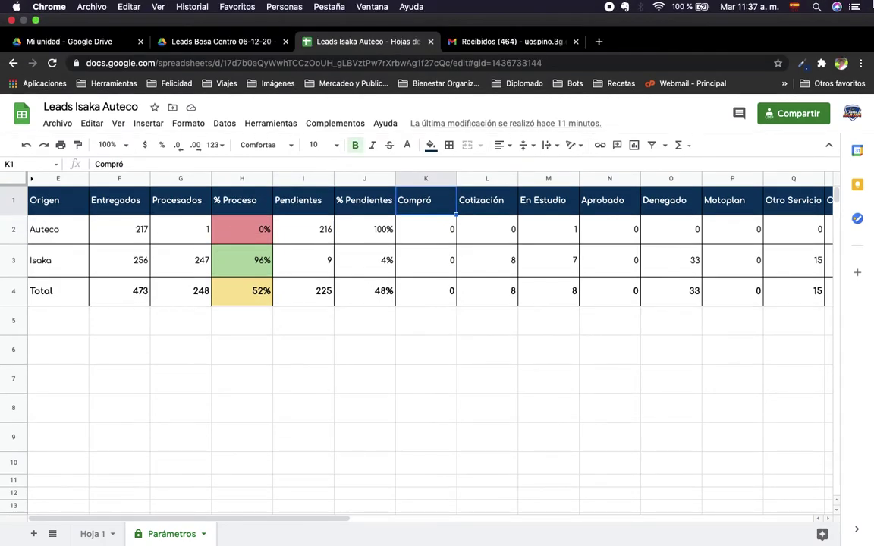
{"action": "key", "text": "Right"}
{"action": "key", "text": "Right"}
{"action": "key", "text": "Right"}
{"action": "key", "text": "Right"}
{"action": "key", "text": "Right"}
{"action": "key", "text": "Right"}
{"action": "key", "text": "Right"}
{"action": "key", "text": "Right"}
{"action": "key", "text": "Right"}
{"action": "key", "text": "Right"}
{"action": "key", "text": "Right"}
Step: Examine Isaka's status-count formulas from the last status column back to the Procesados sum
{"action": "key", "text": "Down"}
{"action": "key", "text": "Down"}
{"action": "key", "text": "Left"}
{"action": "key", "text": "Left"}
{"action": "key", "text": "Left"}
{"action": "key", "text": "Left"}
{"action": "key", "text": "Left"}
{"action": "key", "text": "Left"}
{"action": "key", "text": "Left"}
{"action": "key", "text": "Left"}
{"action": "key", "text": "Left"}
{"action": "key", "text": "Left"}
{"action": "key", "text": "Left"}
{"action": "key", "text": "Left"}
{"action": "key", "text": "Left"}
{"action": "key", "text": "Left"}
{"action": "key", "text": "Left"}
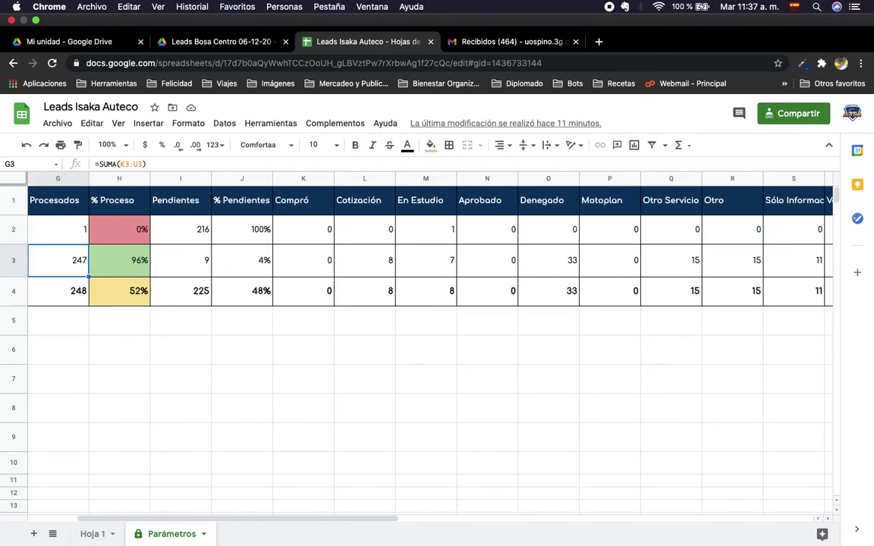
Step: Step through Isaka's formulas from % Proceso to Cotización
{"action": "key", "text": "Right"}
{"action": "key", "text": "Right"}
{"action": "key", "text": "Right"}
{"action": "key", "text": "Right"}
{"action": "key", "text": "Right"}
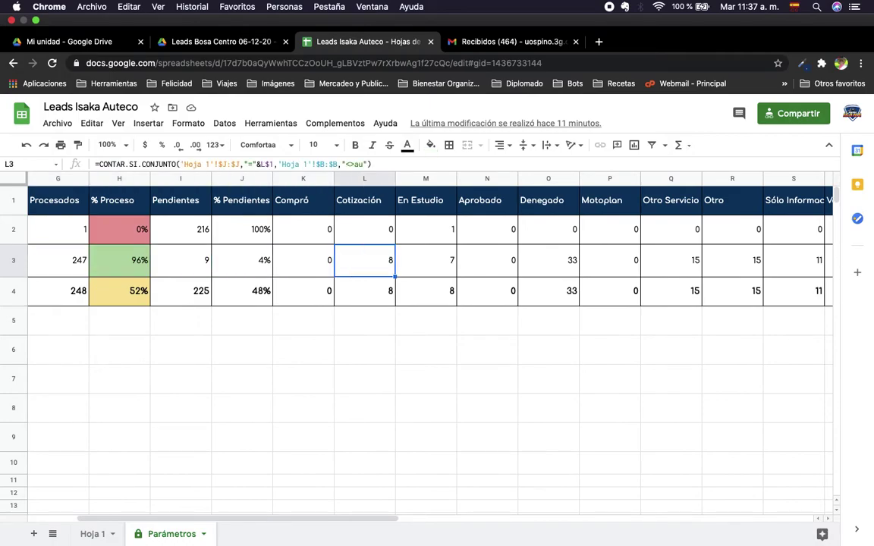
Step: Return to Isaka's Entregados formula and compare it with the Procesados sum
{"action": "key", "text": "Left"}
{"action": "key", "text": "Left"}
{"action": "key", "text": "Left"}
{"action": "key", "text": "Left"}
{"action": "key", "text": "Left"}
{"action": "key", "text": "Left"}
{"action": "key", "text": "Left"}
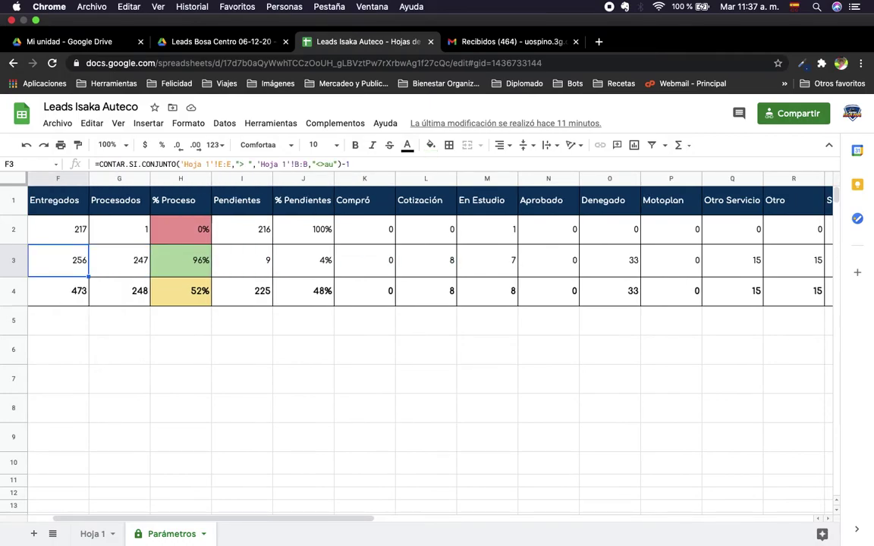
{"action": "key", "text": "Right"}
{"action": "key", "text": "Right"}
{"action": "key", "text": "Right"}
{"action": "key", "text": "Left"}
{"action": "key", "text": "Left"}
{"action": "key", "text": "Left"}
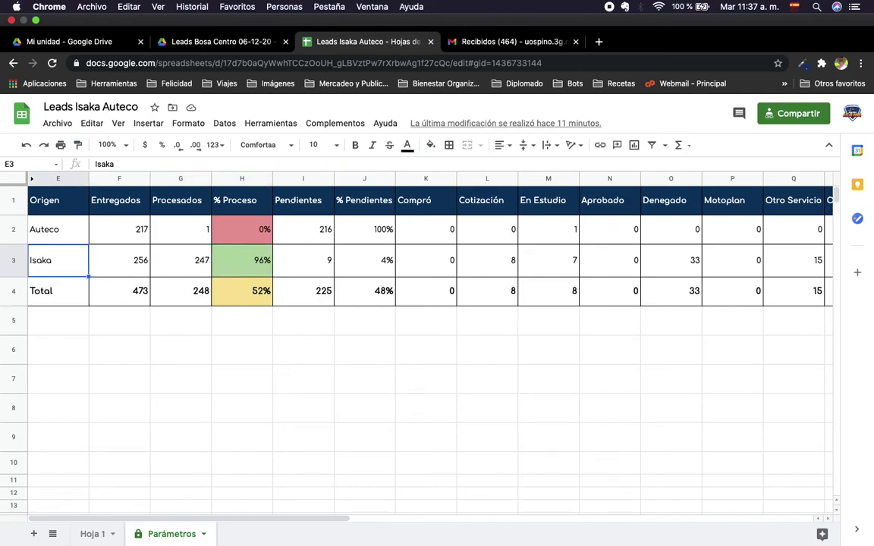
{"action": "key", "text": "Right"}
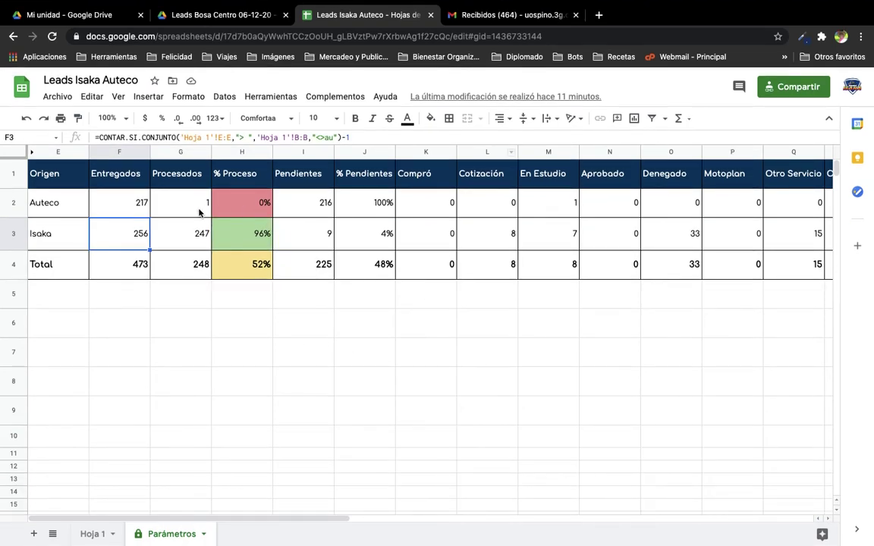
{"action": "left_click", "coordinate": [180, 225]}
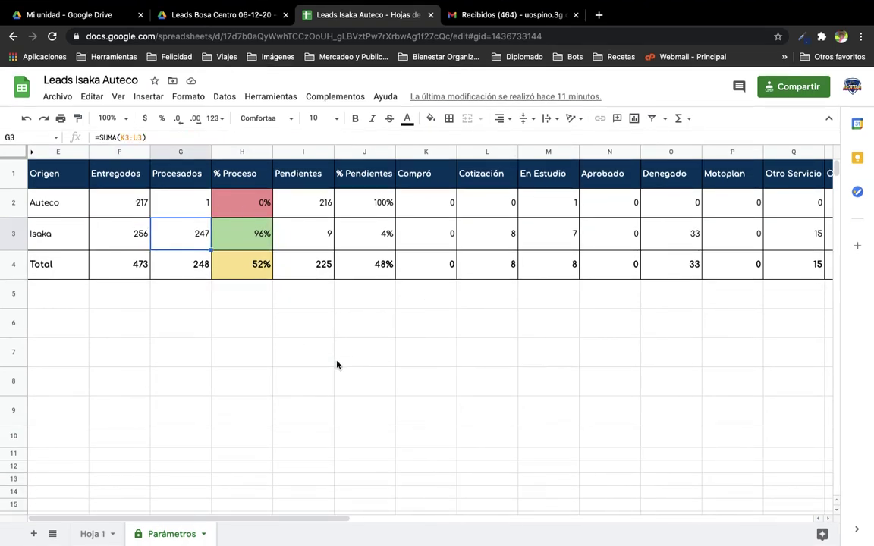
Step: Inspect Isaka's count formulas for Compró, Cotización, En Estudio and Denegado
{"action": "left_click_drag", "start_coordinate": [208, 518], "coordinate": [318, 521]}
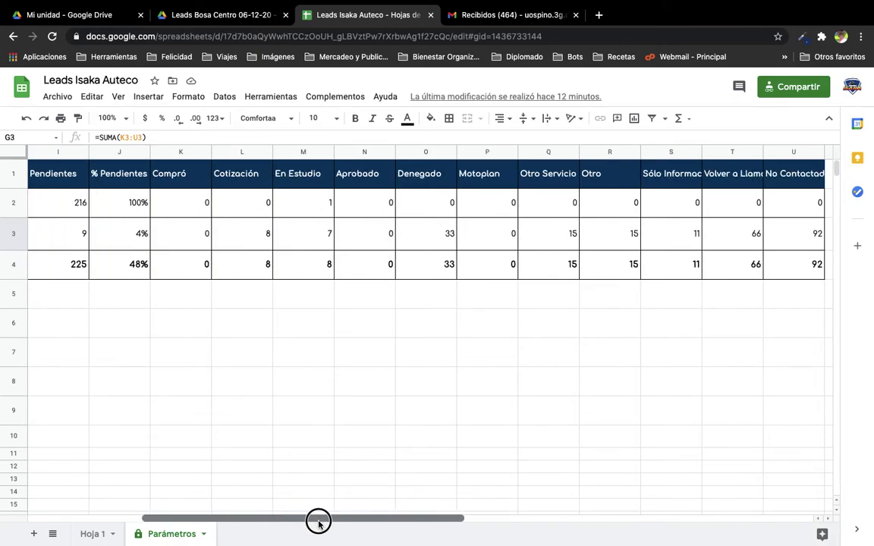
{"action": "left_click", "coordinate": [248, 228]}
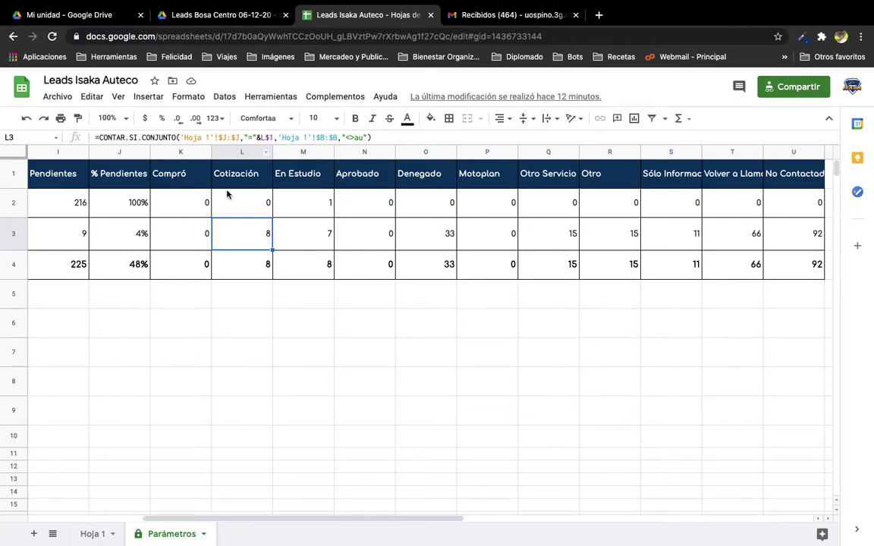
{"action": "left_click", "coordinate": [185, 230]}
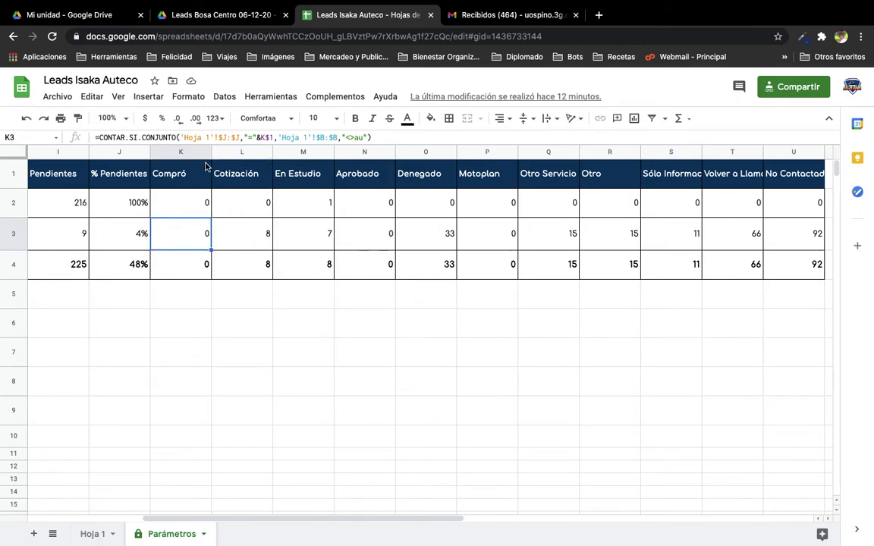
{"action": "left_click", "coordinate": [240, 237]}
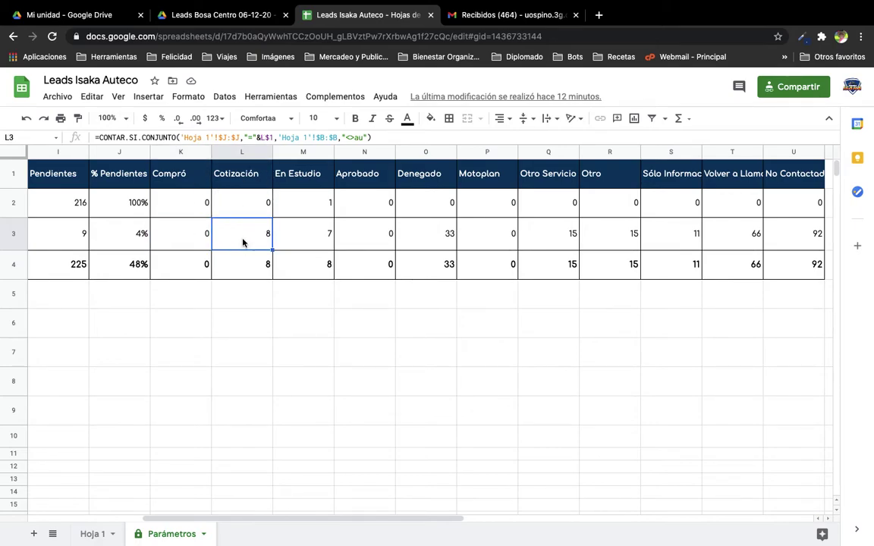
{"action": "left_click", "coordinate": [306, 240]}
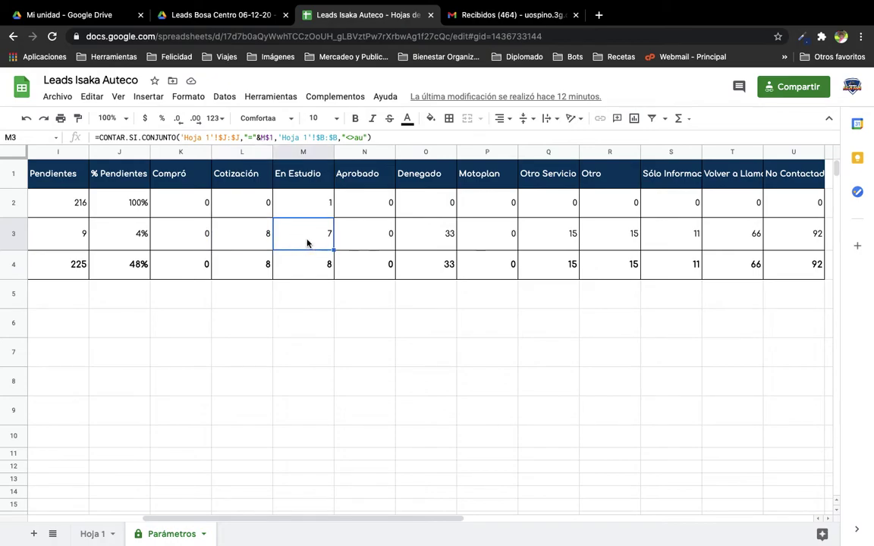
{"action": "left_click", "coordinate": [417, 241]}
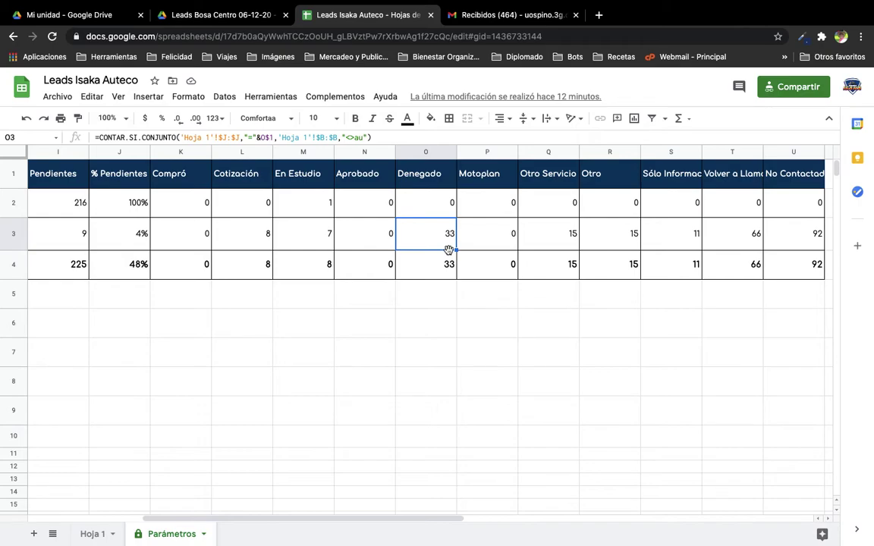
Step: Inspect Isaka's count formulas for Otro Servicio, Otro and the three remaining status columns, S to U
{"action": "left_click", "coordinate": [554, 246]}
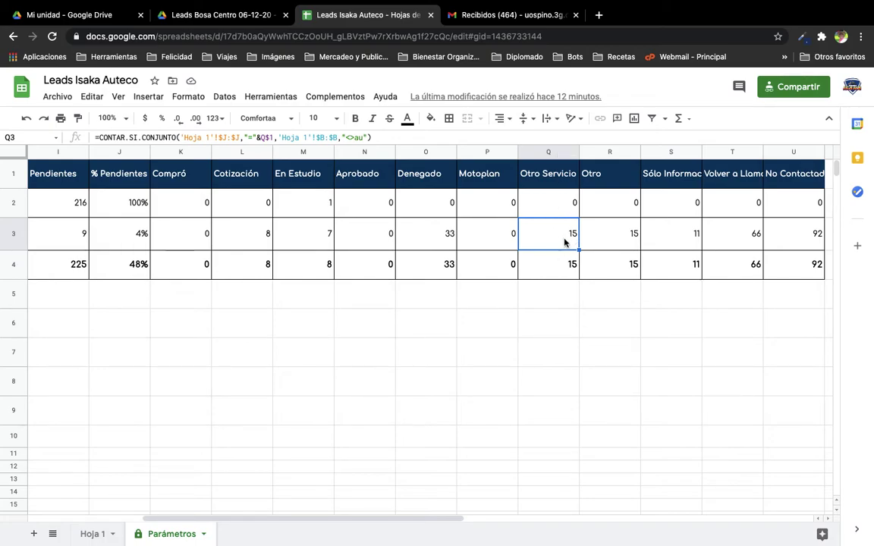
{"action": "left_click", "coordinate": [608, 237]}
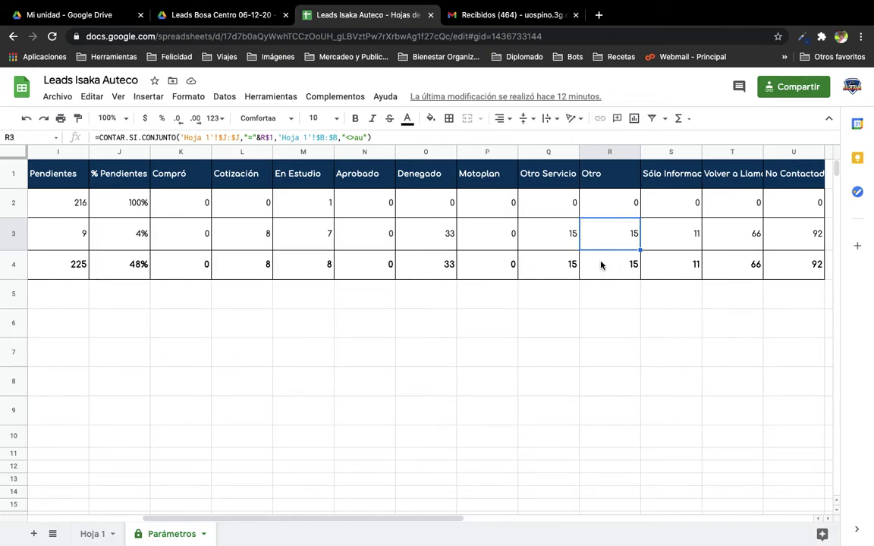
{"action": "left_click", "coordinate": [690, 236]}
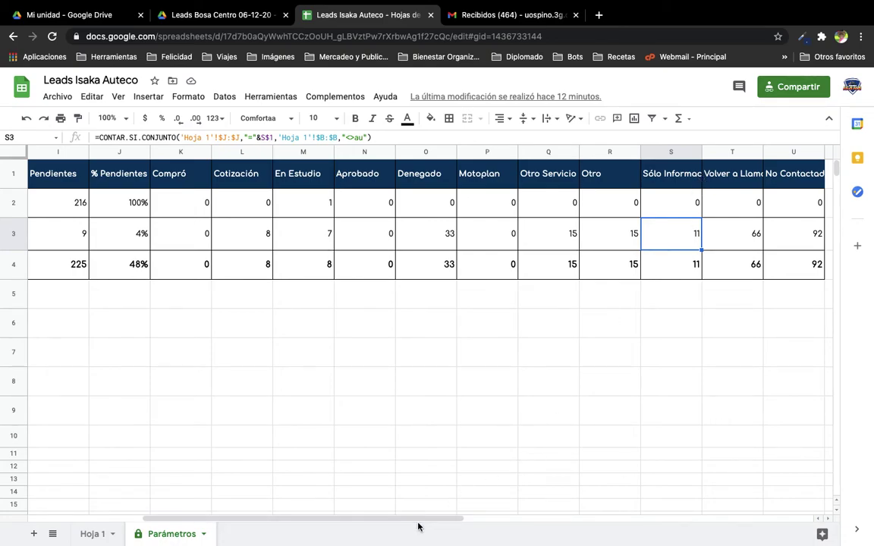
{"action": "left_click_drag", "start_coordinate": [418, 522], "coordinate": [485, 521]}
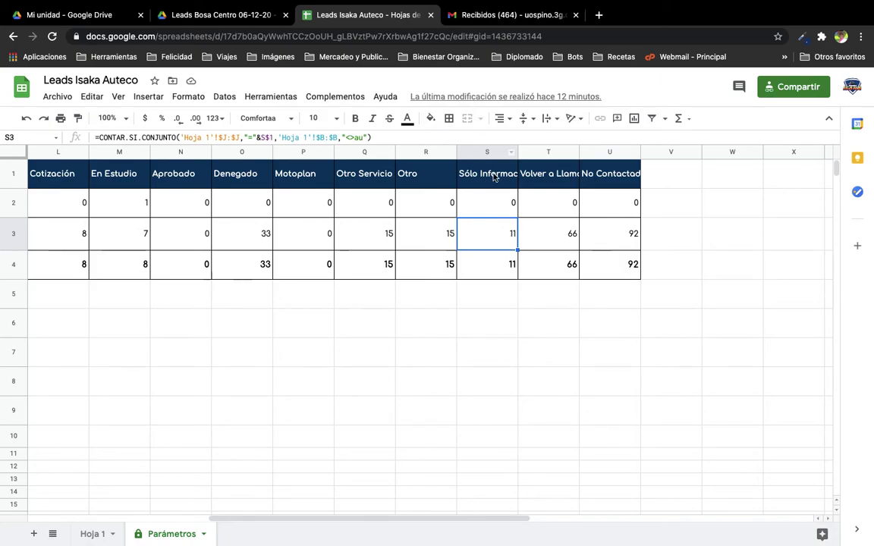
{"action": "left_click", "coordinate": [568, 232]}
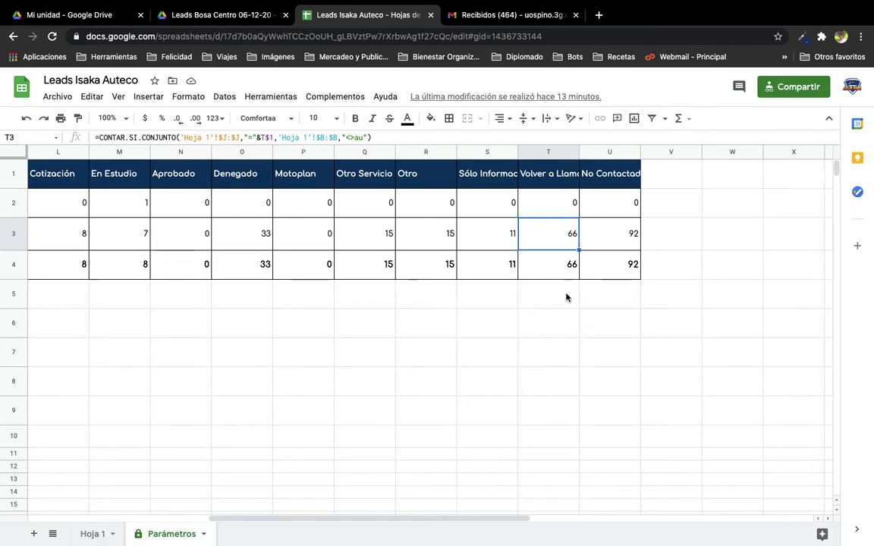
{"action": "left_click", "coordinate": [633, 238]}
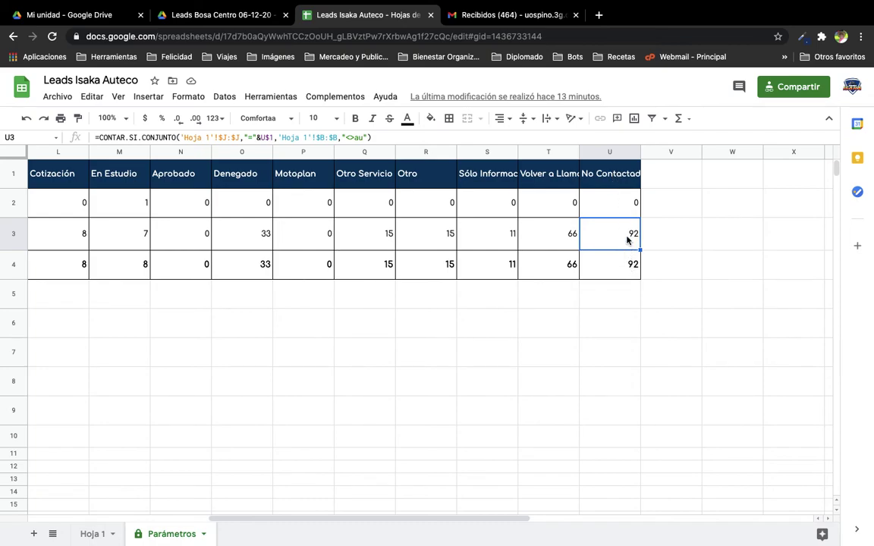
Step: Examine the Auteco row's formulas from the last status column back to Origen
{"action": "left_click", "coordinate": [611, 260]}
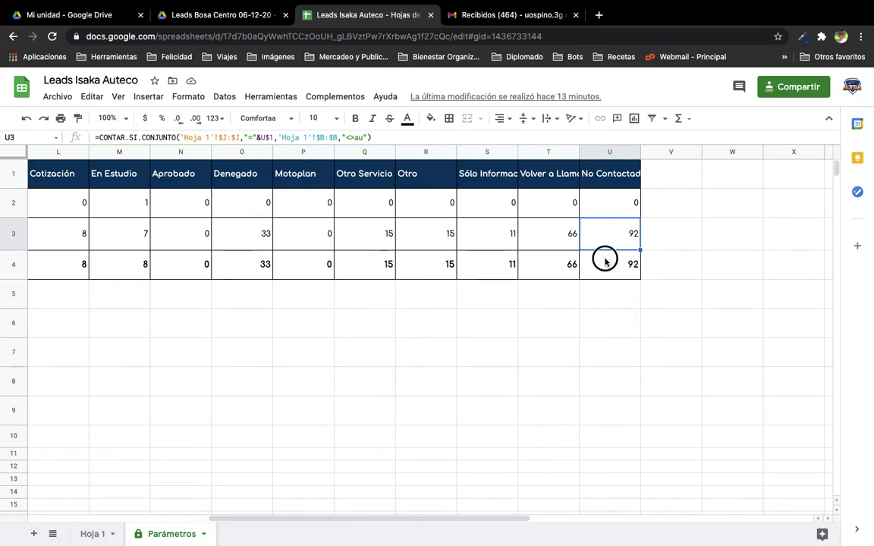
{"action": "key", "text": "Up"}
{"action": "key", "text": "Up"}
{"action": "key", "text": "Up"}
{"action": "key", "text": "Down"}
{"action": "key", "text": "Left"}
{"action": "key", "text": "Left"}
{"action": "key", "text": "Left"}
{"action": "key", "text": "Left"}
{"action": "key", "text": "Left"}
{"action": "key", "text": "Left"}
{"action": "key", "text": "Left"}
{"action": "key", "text": "Left"}
{"action": "key", "text": "Left"}
{"action": "key", "text": "Left"}
{"action": "key", "text": "Left"}
{"action": "key", "text": "Left"}
{"action": "key", "text": "Left"}
{"action": "key", "text": "Left"}
{"action": "key", "text": "Left"}
{"action": "key", "text": "Left"}
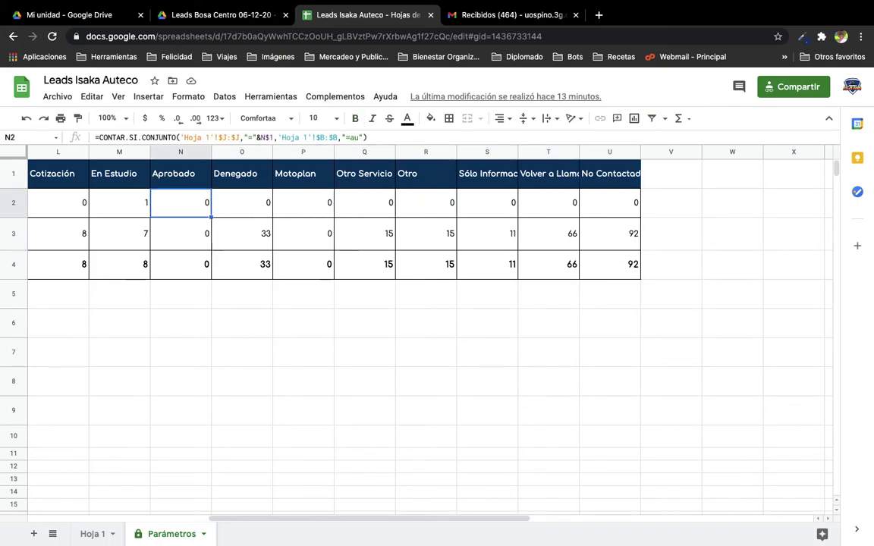
Step: Point out the Auteco, Isaka and Total rows in the Origen column
{"action": "left_click", "coordinate": [58, 232]}
{"action": "left_click", "coordinate": [58, 202]}
{"action": "left_click", "coordinate": [58, 233]}
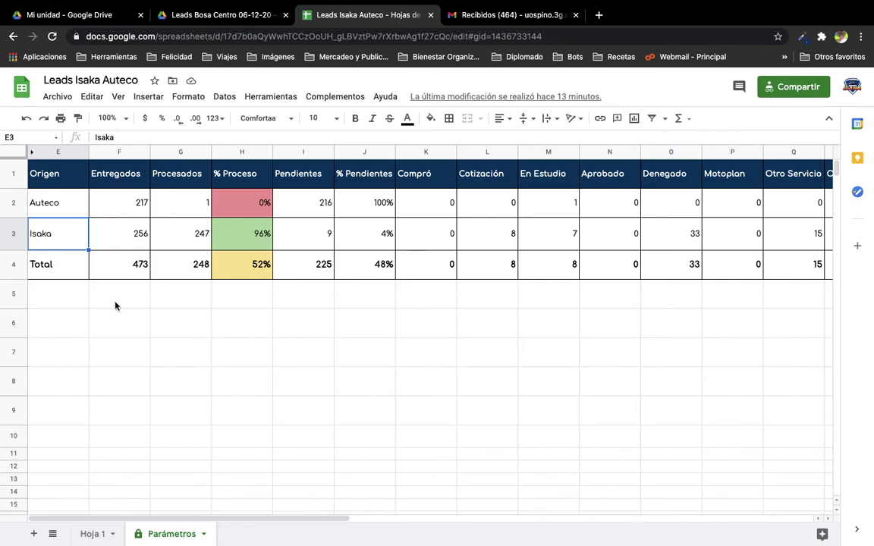
{"action": "left_click", "coordinate": [66, 271]}
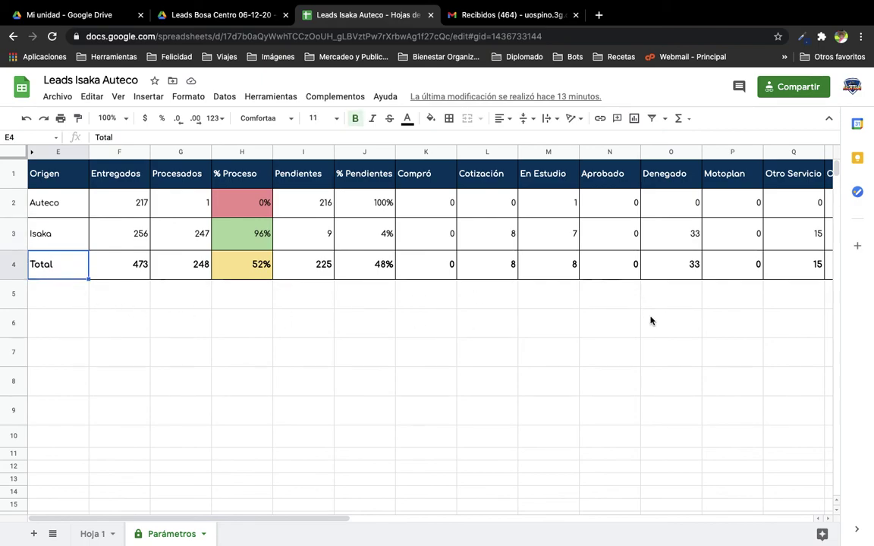